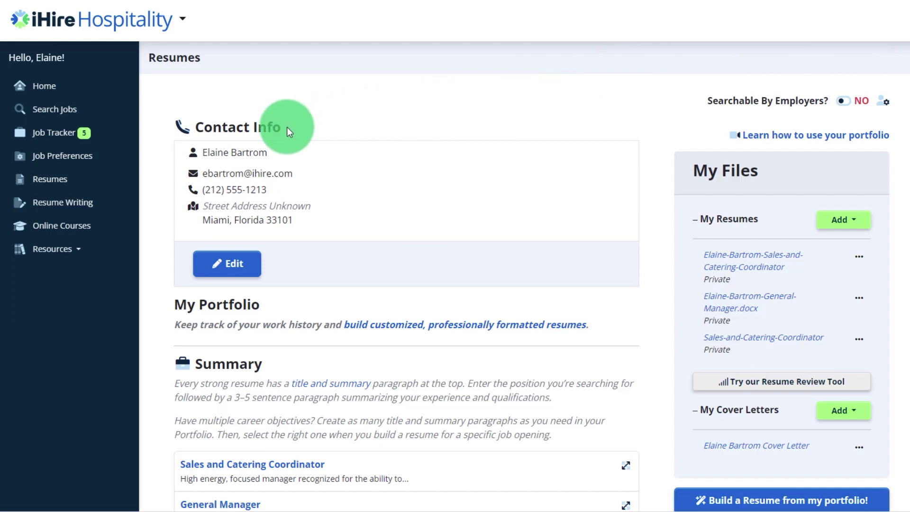
# Step: Open the contact information for editing and save it as is
pyautogui.click(244, 255)
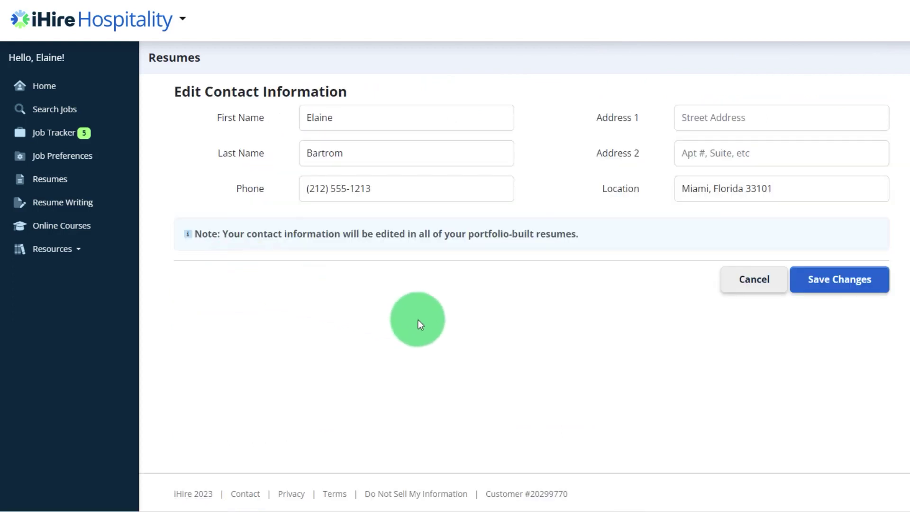
pyautogui.click(810, 283)
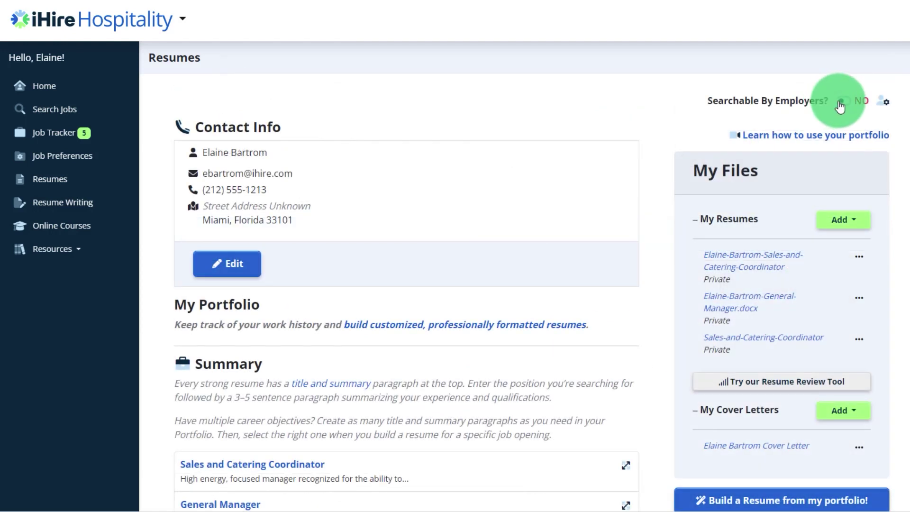
# Step: Make the first-listed Sales and Catering Coordinator resume searchable by employers
pyautogui.click(840, 102)
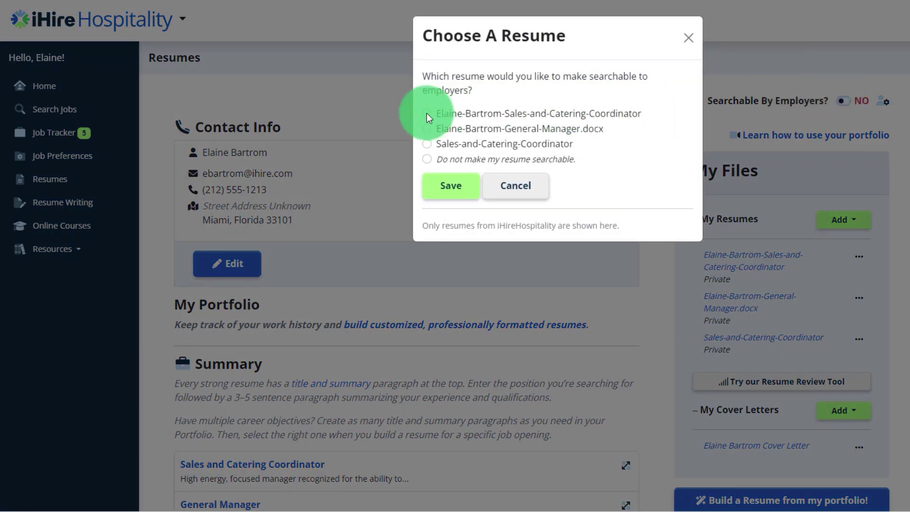
pyautogui.click(427, 115)
pyautogui.click(436, 188)
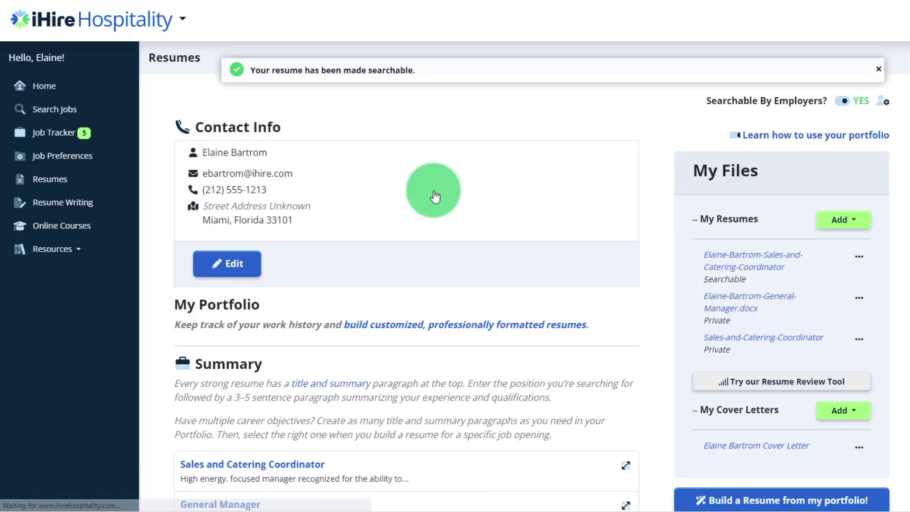
# Step: Turn off employer searchability by choosing not to make any resume searchable, and save the choice
pyautogui.click(842, 102)
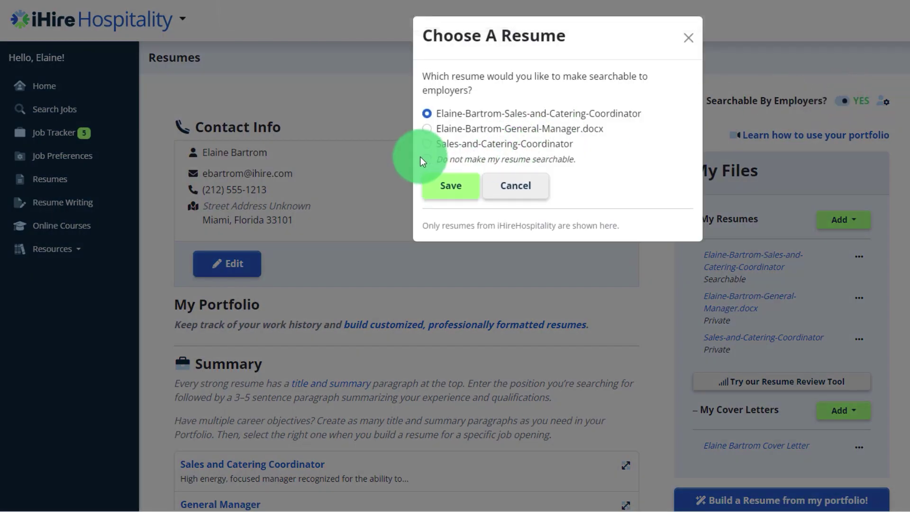
pyautogui.click(431, 160)
pyautogui.click(437, 184)
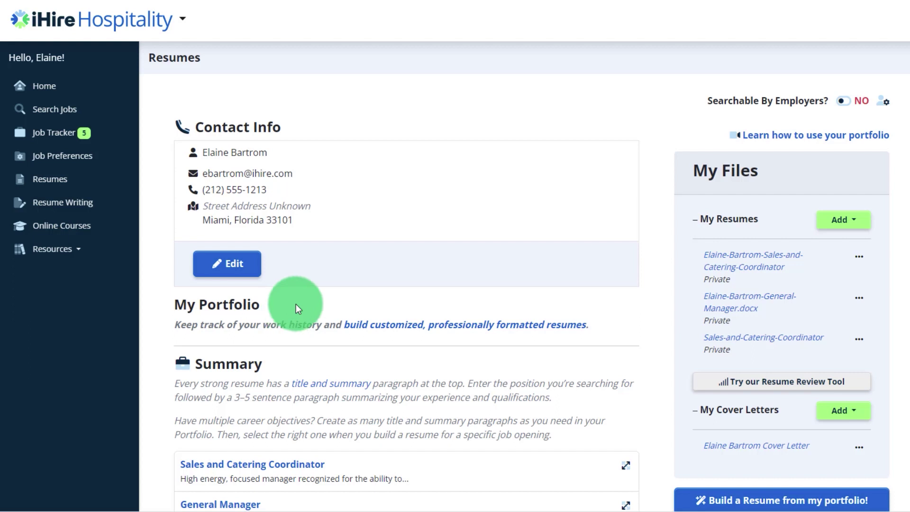
# Step: Look over the options for creating or uploading a resume under My Resumes
pyautogui.click(853, 221)
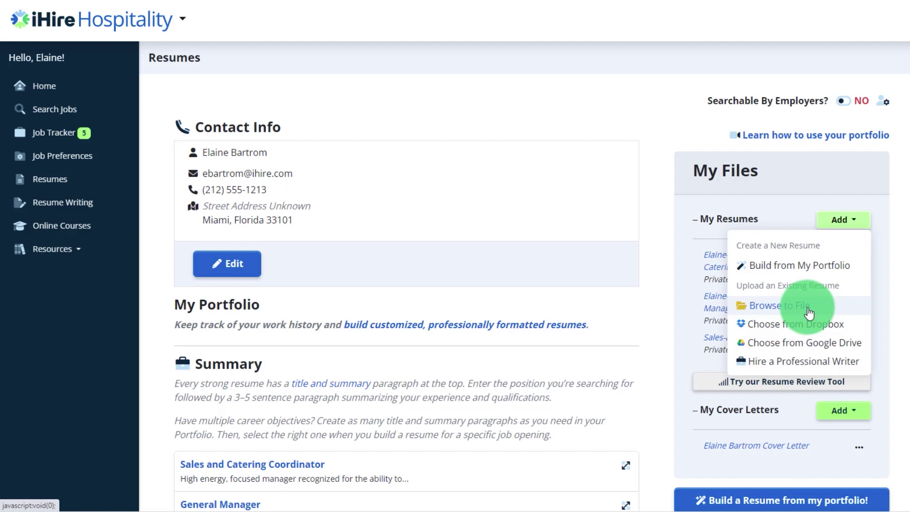
pyautogui.click(894, 233)
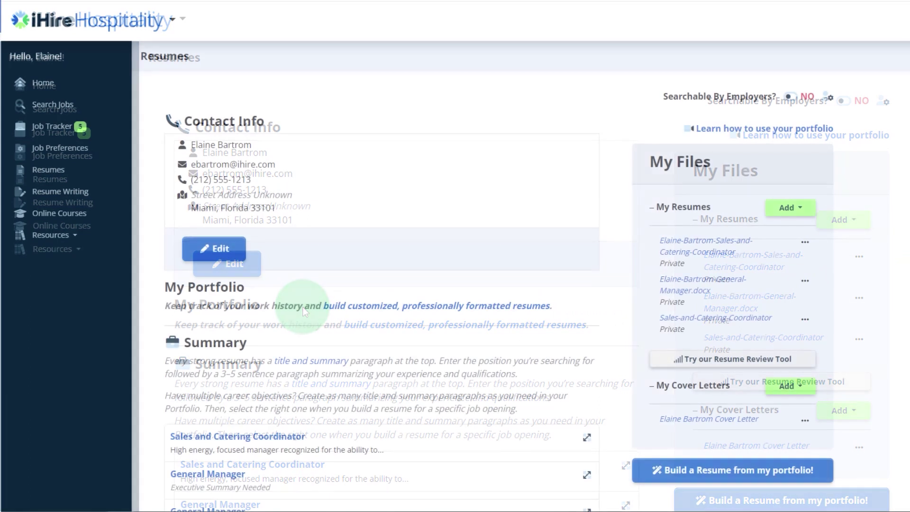
# Step: Open the Sales and Catering Coordinator entry in the portfolio's Summary section for editing
pyautogui.scroll(-5, 521, 285)
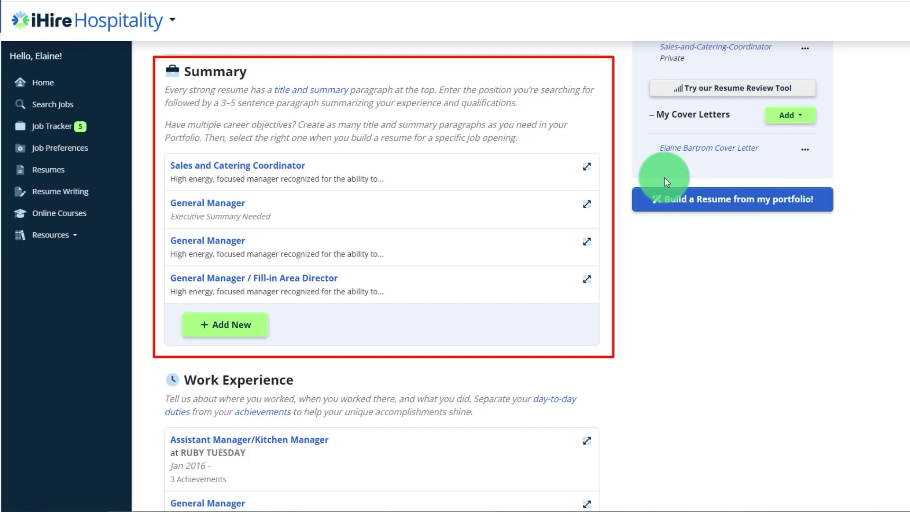
pyautogui.moveTo(531, 170)
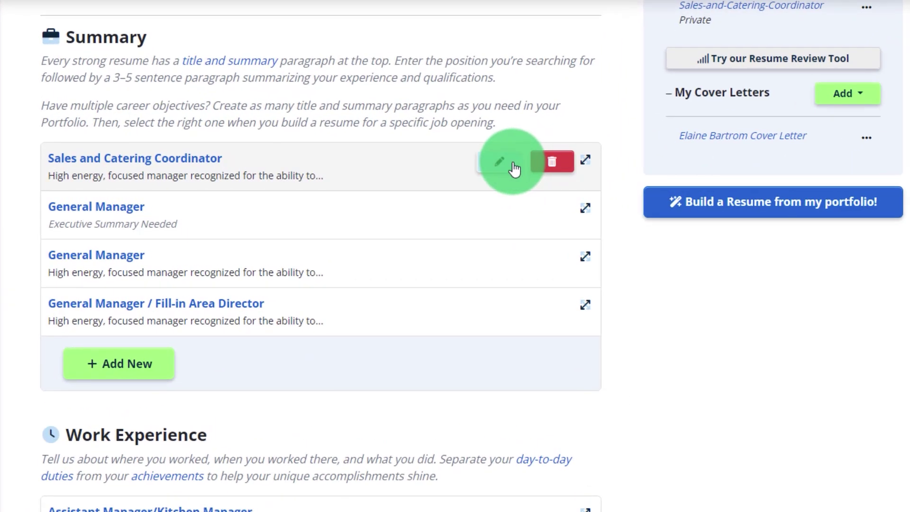
pyautogui.click(500, 163)
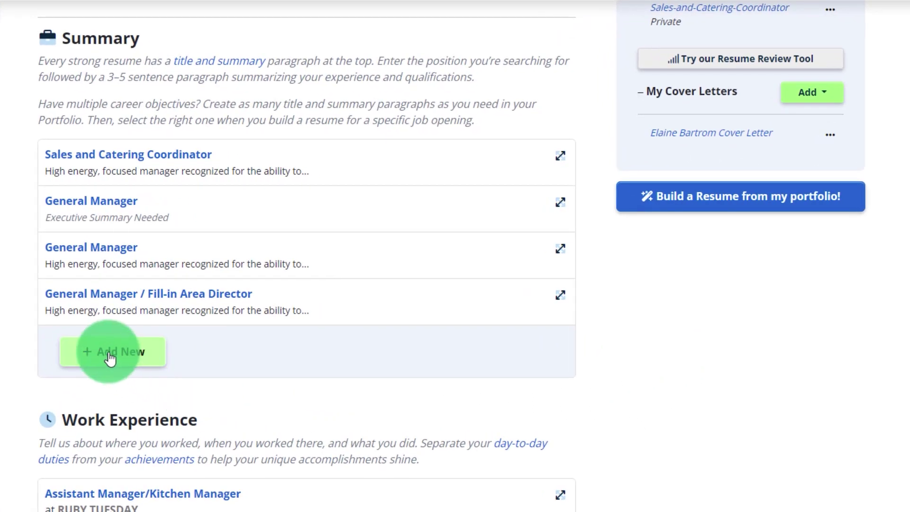
# Step: Add and save a Hotel Banquet Manager title with a summary about planning, organizing, supervising and coordinating the banquet department's activities
pyautogui.click(110, 356)
pyautogui.click(281, 90)
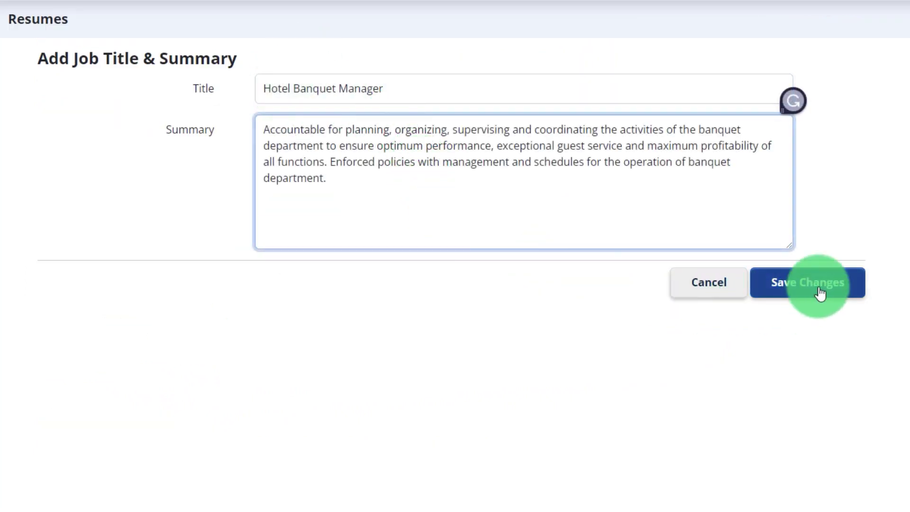
pyautogui.click(820, 293)
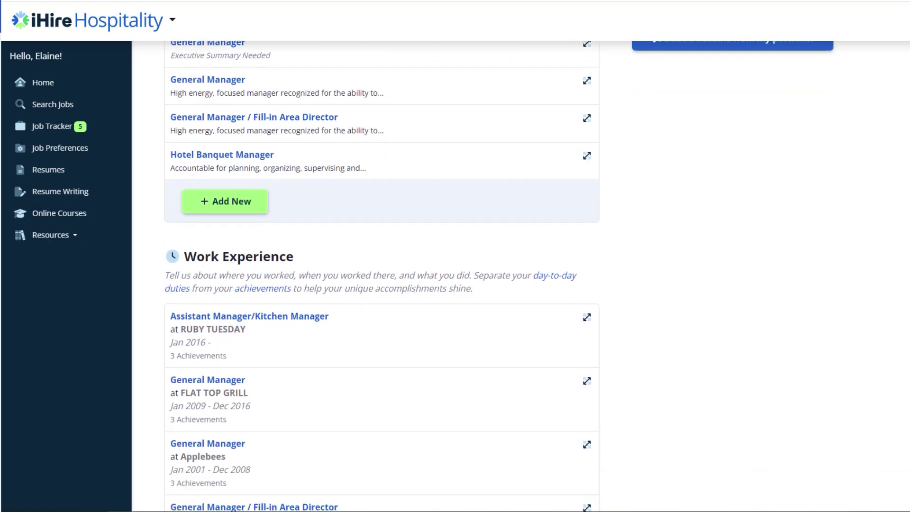
# Step: Move the General Manager position at Flat Top Grill above the Assistant Manager/Kitchen Manager position in Work Experience
pyautogui.scroll(-4, 382, 275)
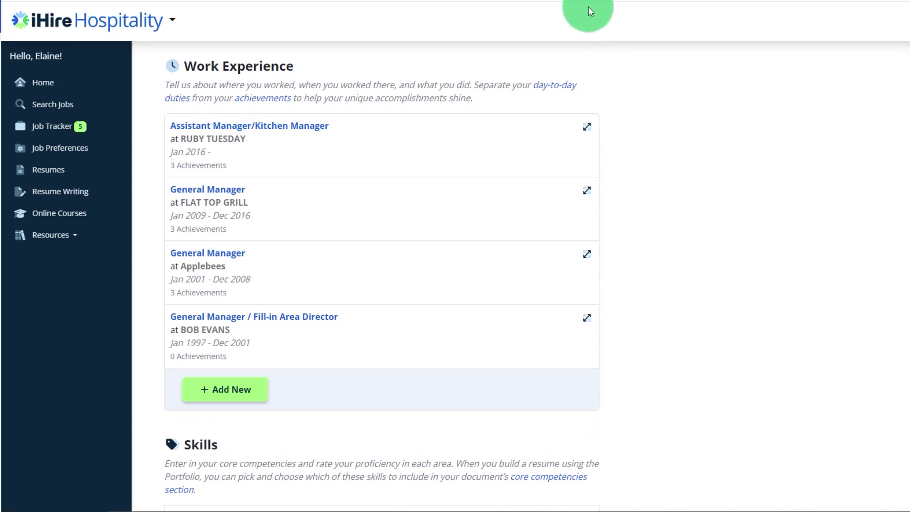
pyautogui.click(275, 106)
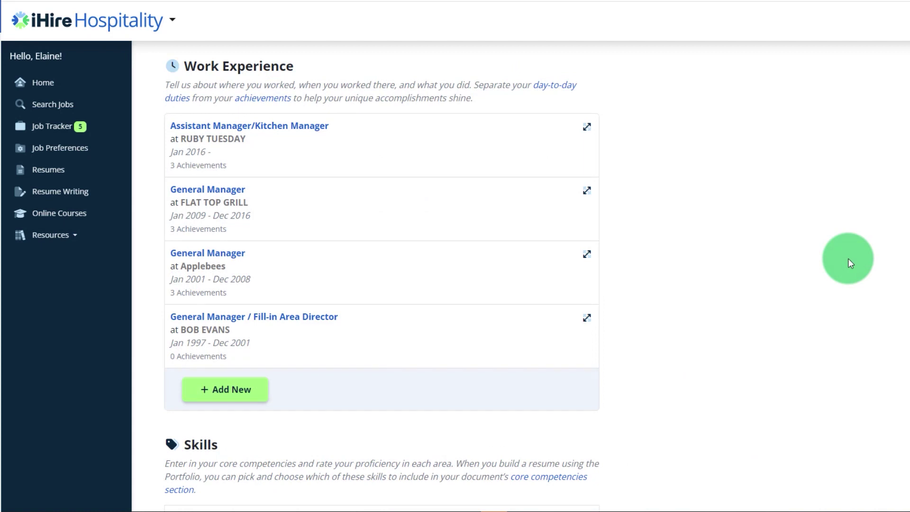
pyautogui.moveTo(587, 190)
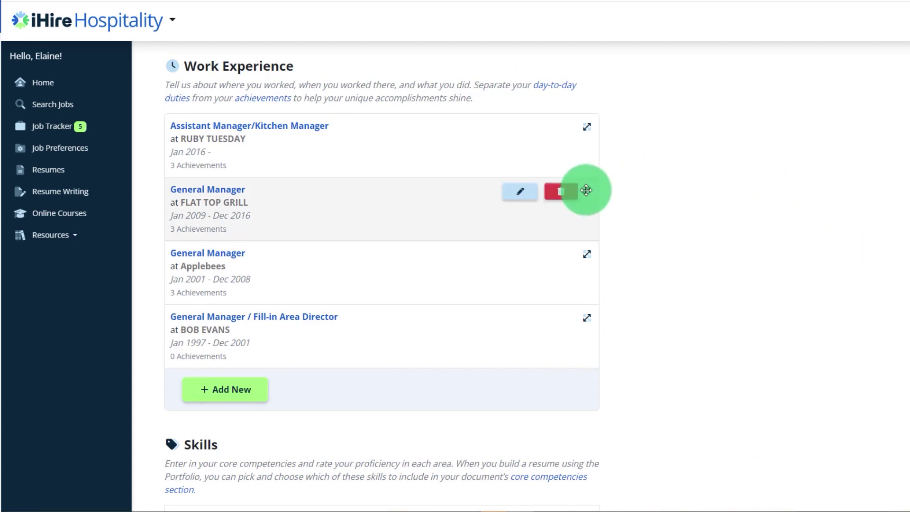
pyautogui.moveTo(586, 190); pyautogui.dragTo(590, 132)
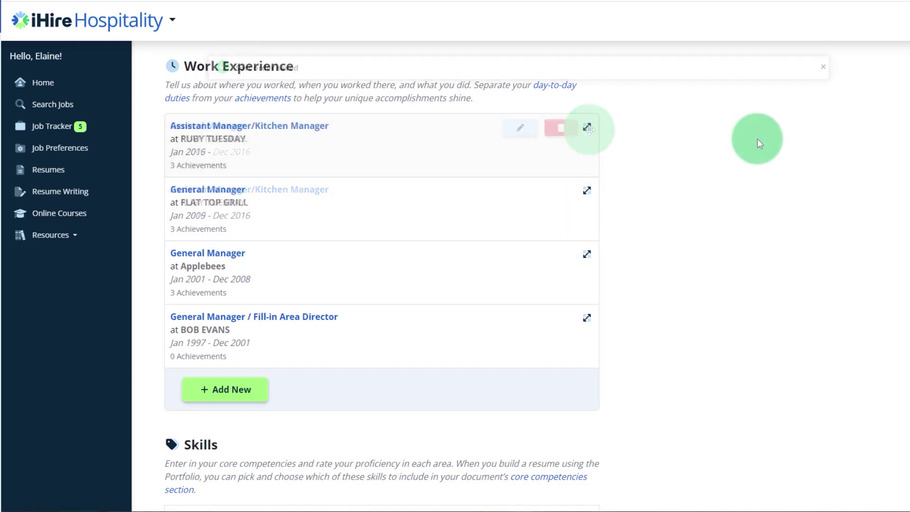
# Step: Open and save the Assistant Manager/Kitchen Manager work experience entry, and view the form for adding another position
pyautogui.click(522, 128)
pyautogui.click(801, 467)
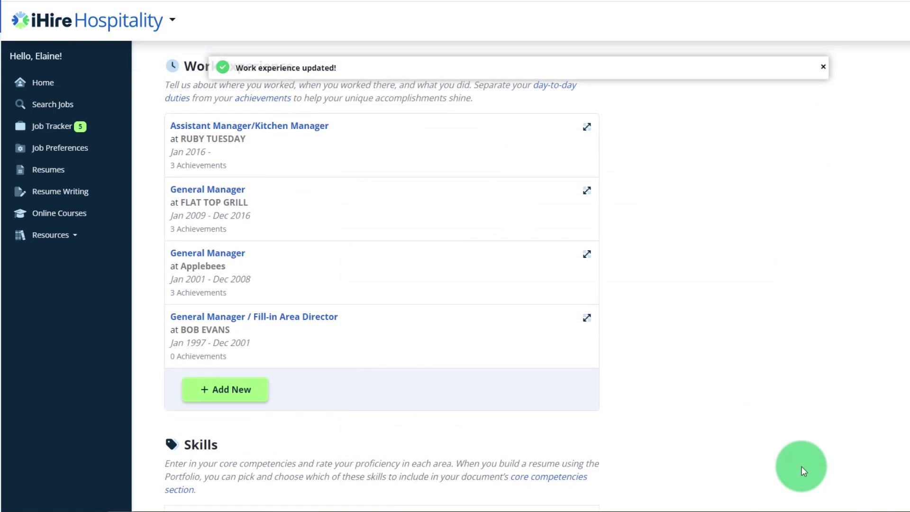
pyautogui.click(214, 391)
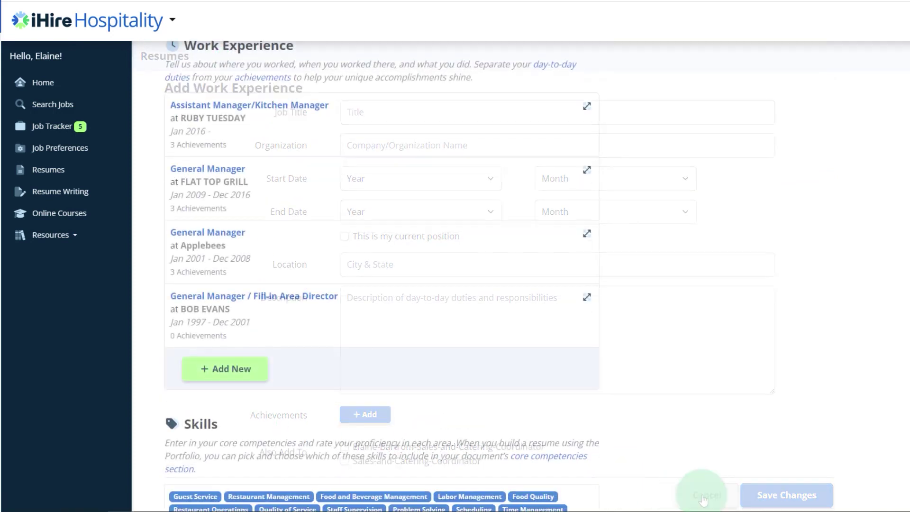
# Step: Check the popular skill suggestions, look up "food" skills and add Food Quality to the portfolio's skills
pyautogui.scroll(-5, 381, 285)
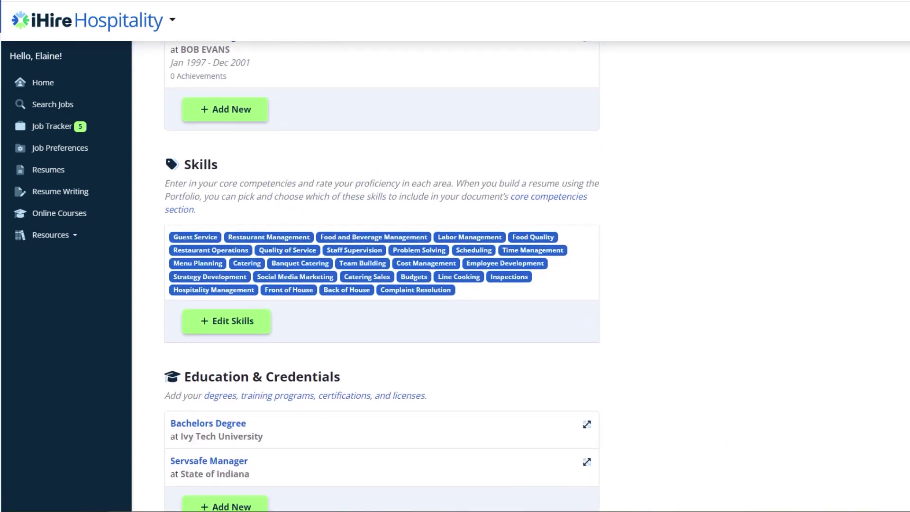
pyautogui.scroll(-1, 382, 277)
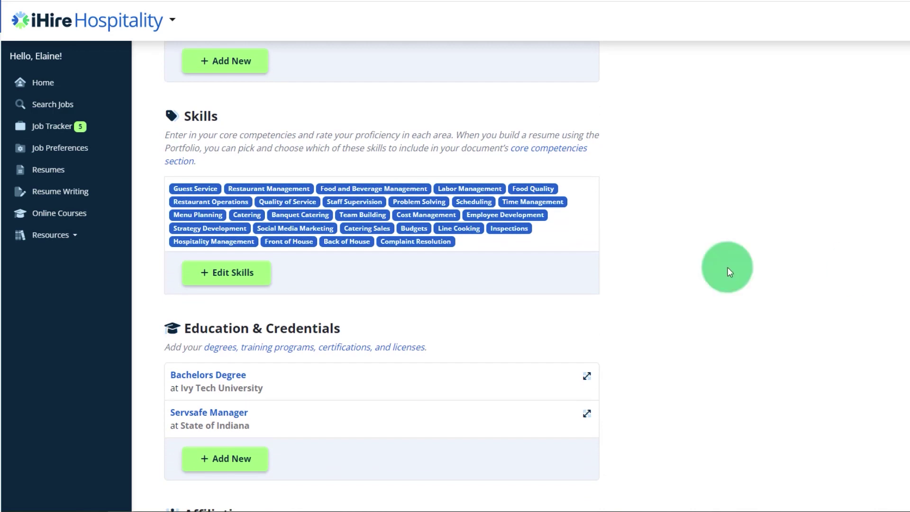
pyautogui.click(237, 275)
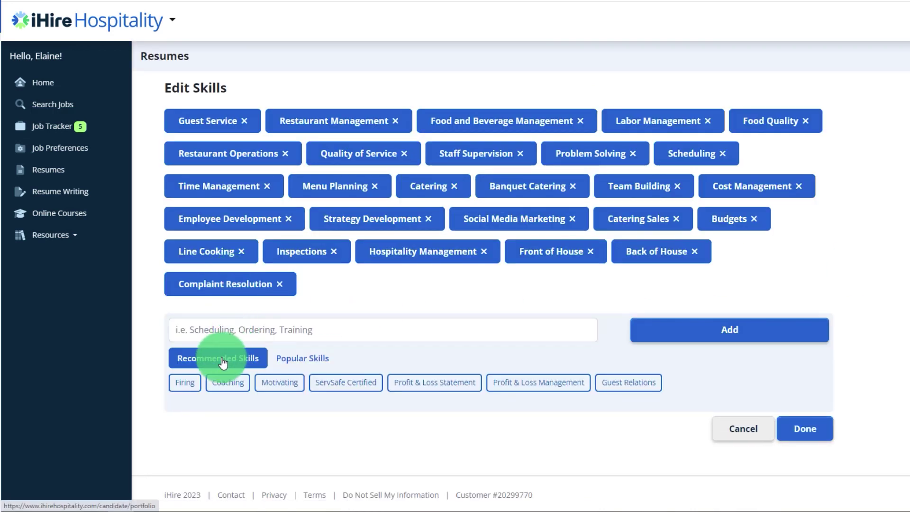
pyautogui.click(300, 359)
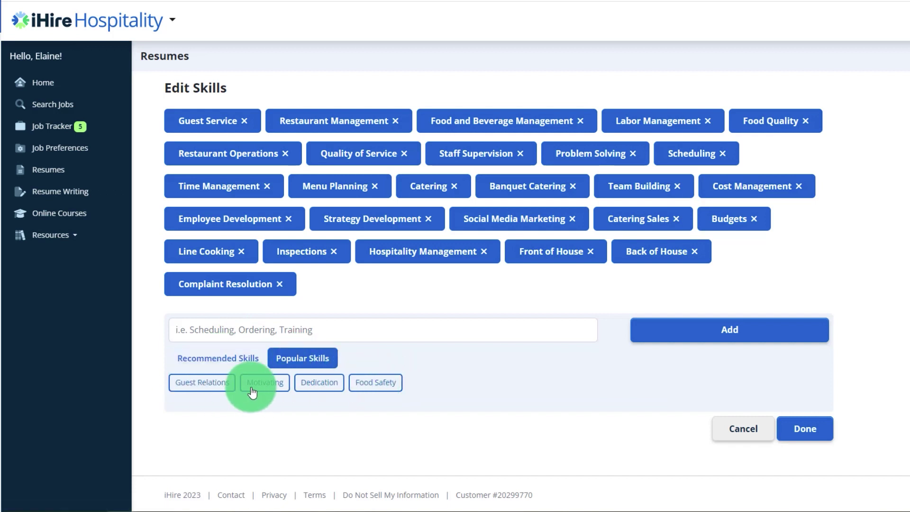
pyautogui.click(193, 328)
pyautogui.write('food')
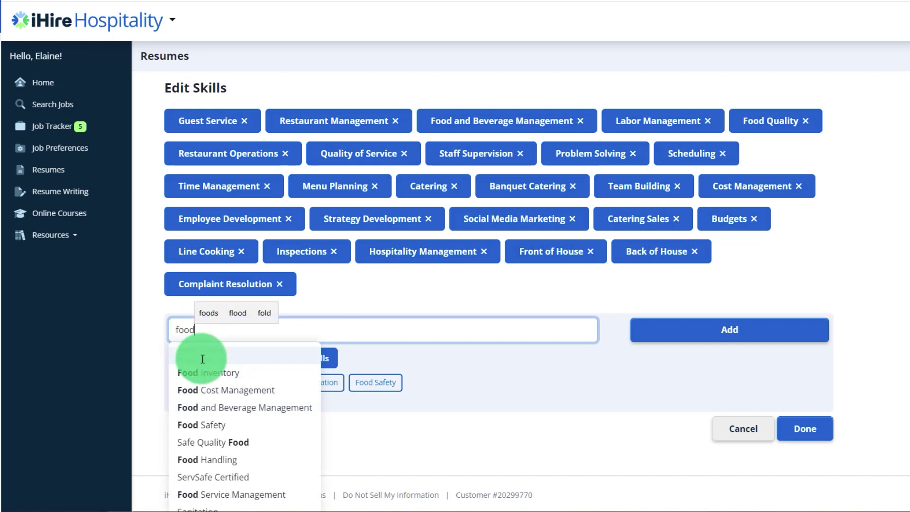
pyautogui.click(203, 356)
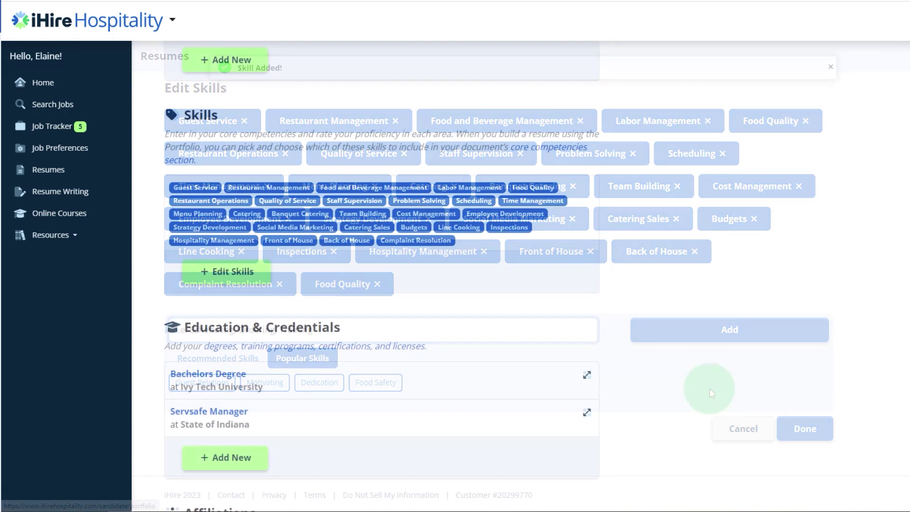
# Step: Start building a new resume from the portfolio content
pyautogui.scroll(-4, 382, 274)
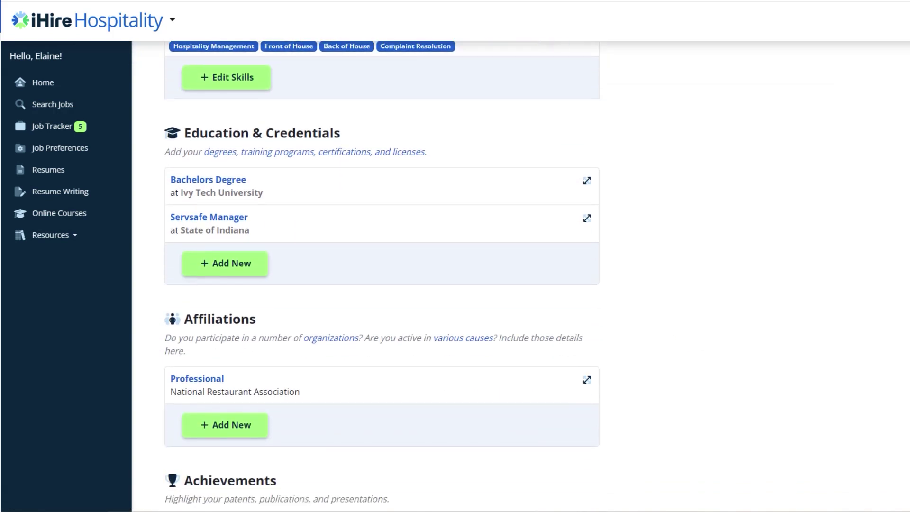
pyautogui.scroll(-1, 381, 275)
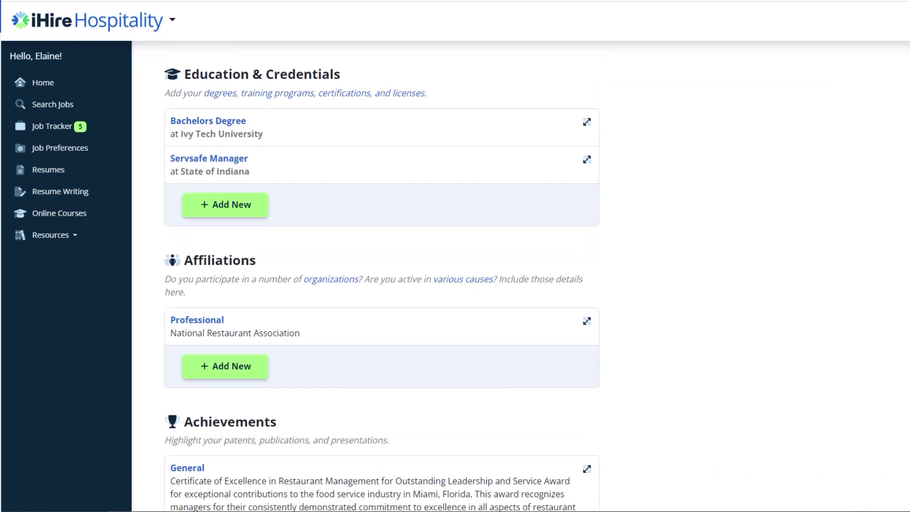
pyautogui.scroll(-3, 381, 275)
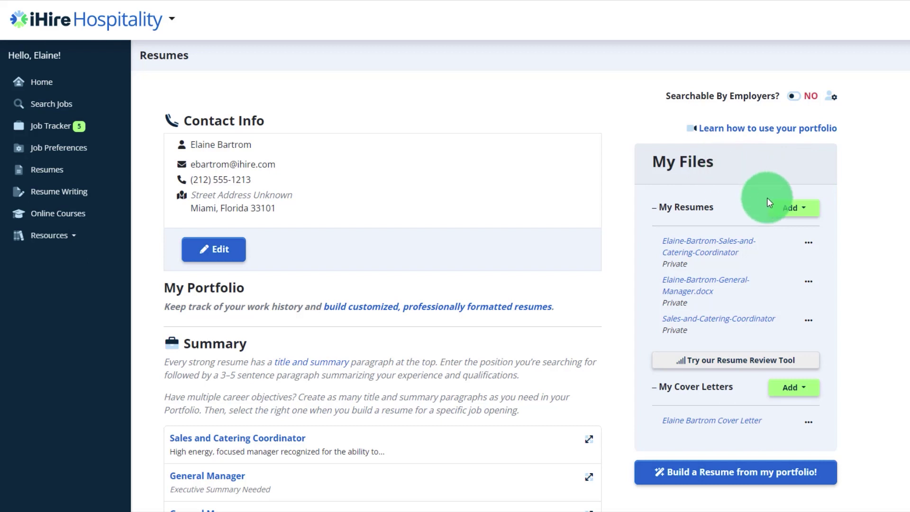
pyautogui.click(783, 214)
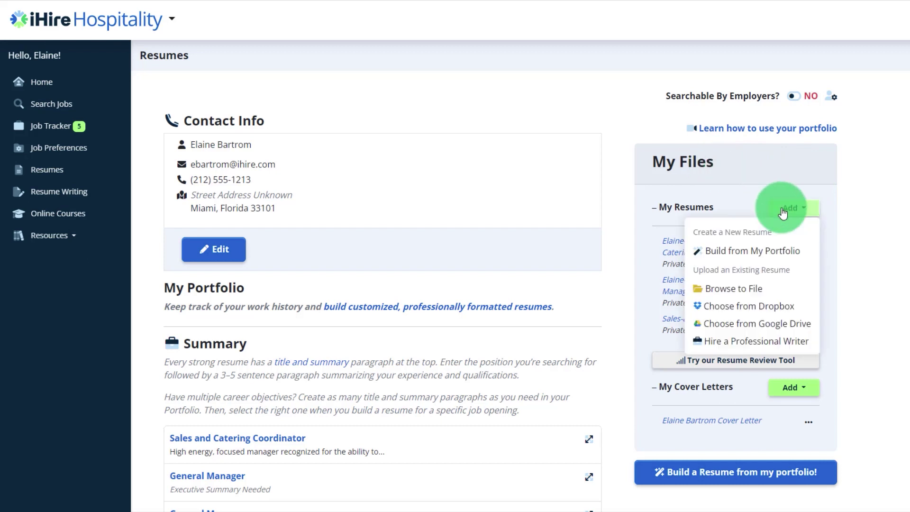
pyautogui.click(788, 237)
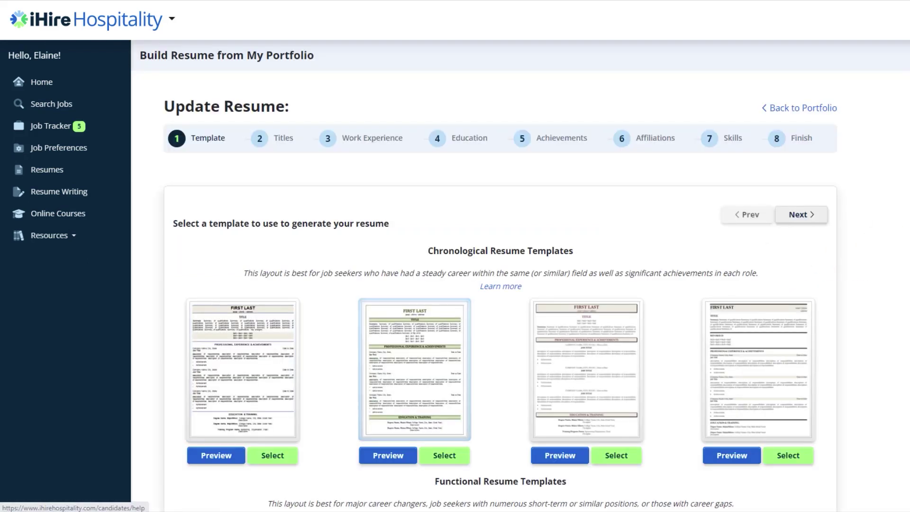
# Step: Check the chronological layout help, preview the first chronological template, and select the second chronological template for the resume
pyautogui.click(495, 287)
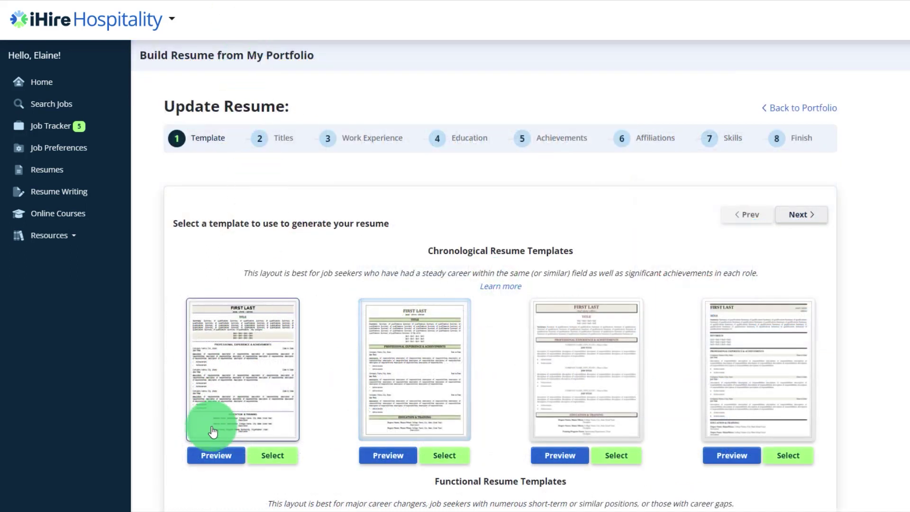
pyautogui.click(209, 459)
pyautogui.click(482, 388)
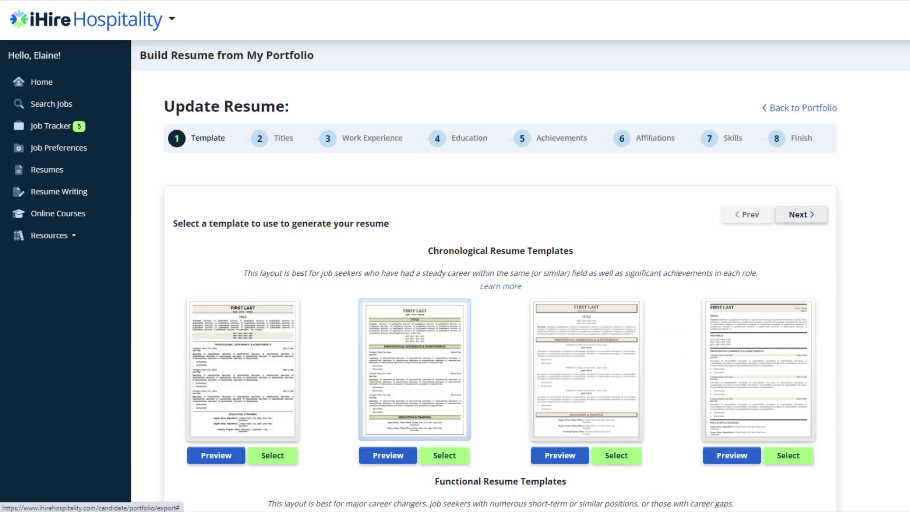
pyautogui.click(448, 458)
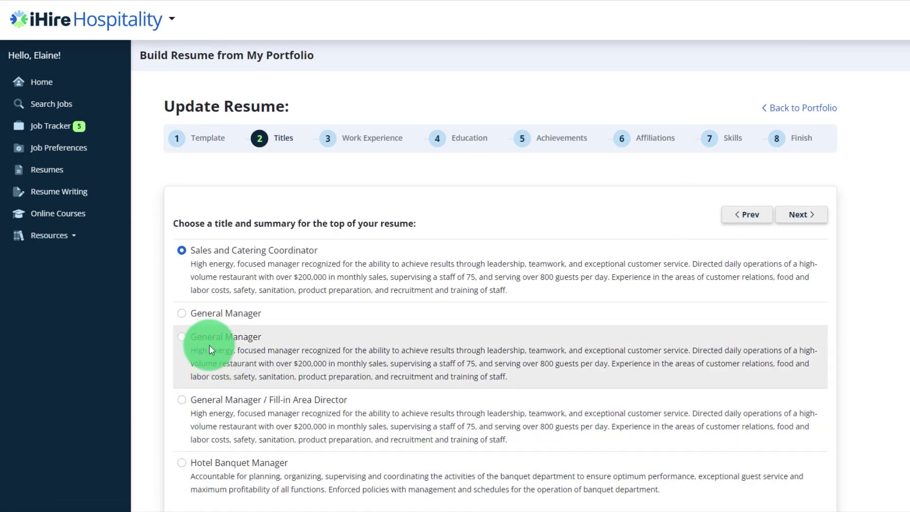
# Step: Use the Sales and Catering Coordinator title and summary for the resume and continue to the Affiliations stage
pyautogui.click(181, 313)
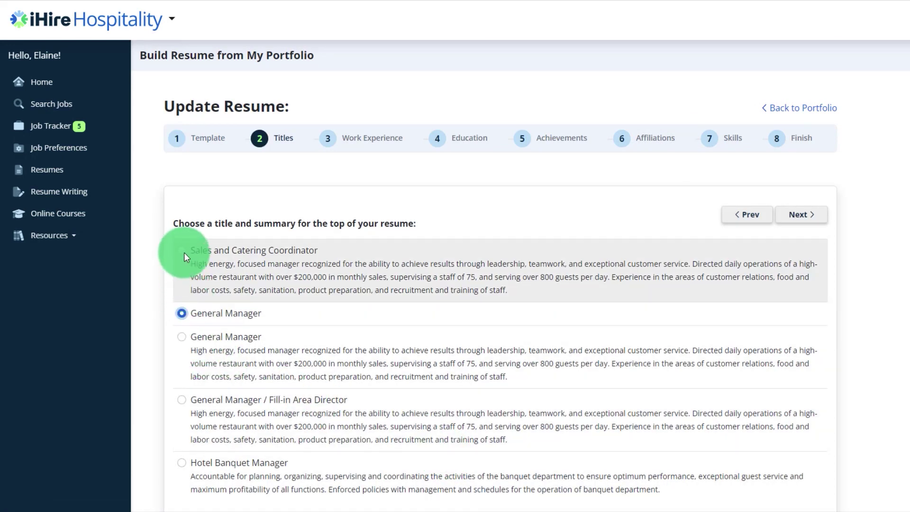
pyautogui.click(184, 253)
pyautogui.click(800, 219)
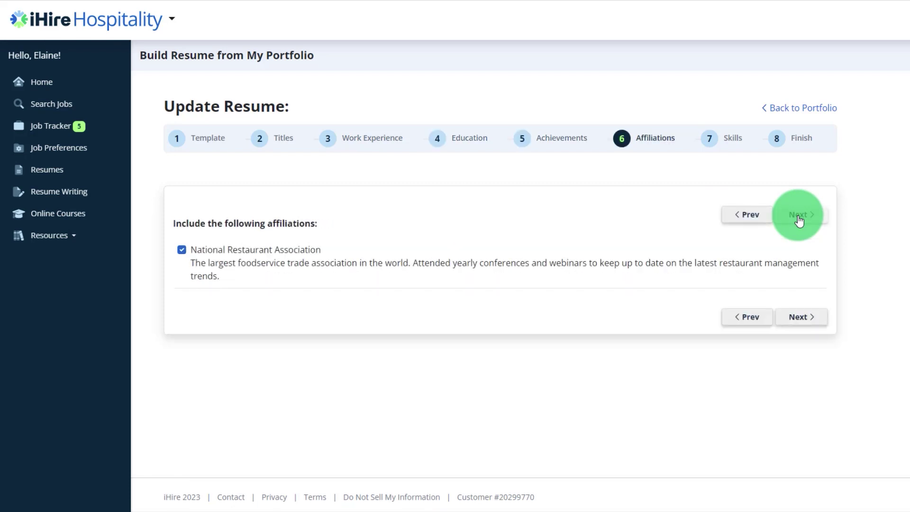
# Step: Continue to the skills stage and deselect Catering Sales, Labor Management, Hospitality Management, Menu Planning, Catering and Complaint Resolution
pyautogui.click(800, 218)
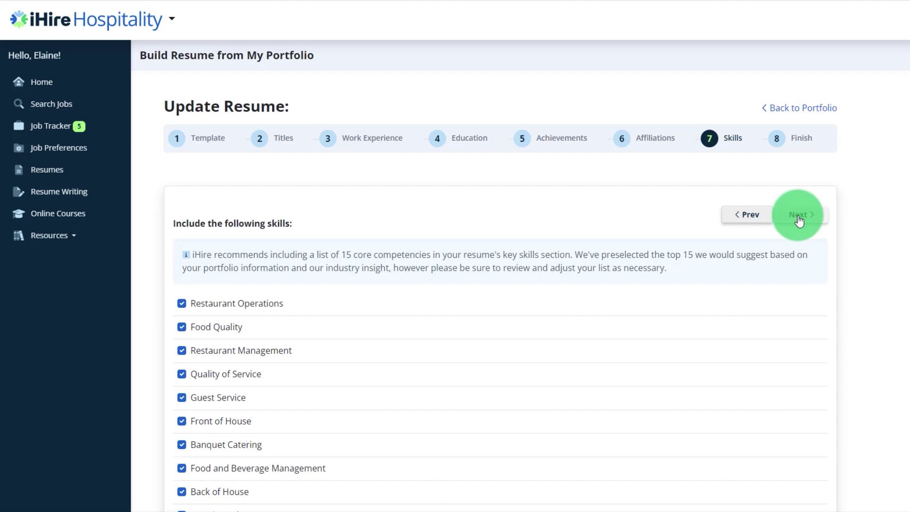
pyautogui.scroll(-5, 500, 275)
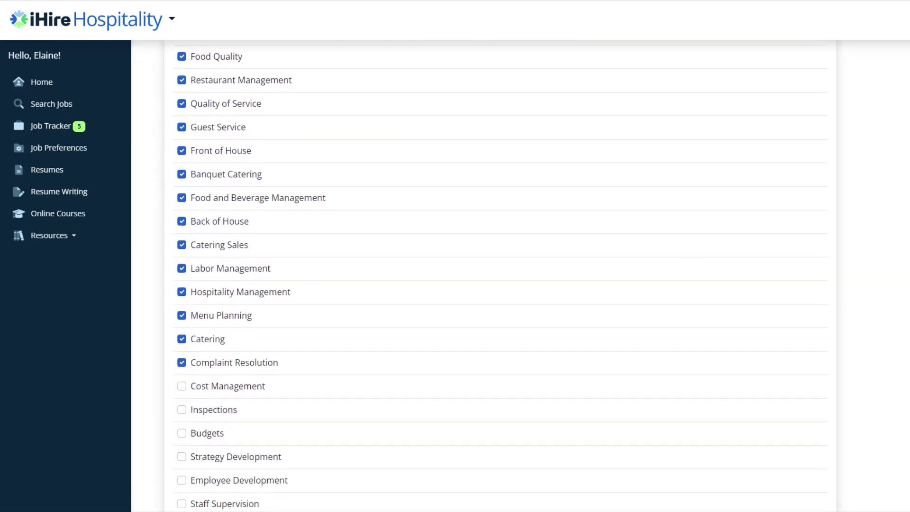
pyautogui.click(180, 244)
pyautogui.click(182, 268)
pyautogui.click(183, 292)
pyautogui.click(183, 316)
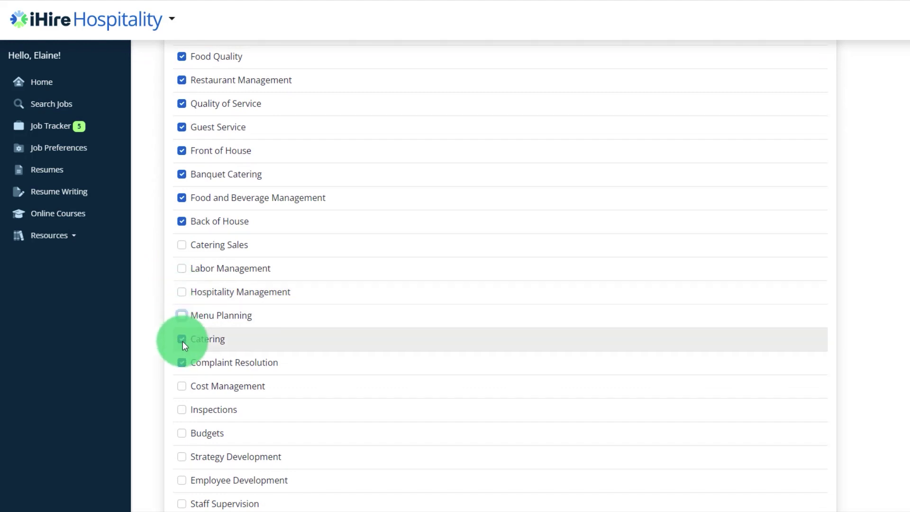
pyautogui.click(183, 340)
pyautogui.click(182, 362)
pyautogui.scroll(5, 500, 275)
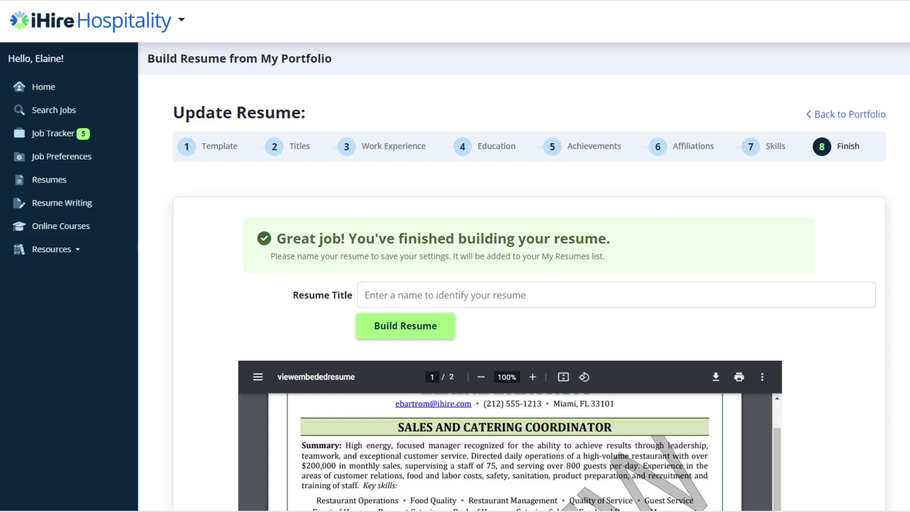
# Step: Examine the finished resume preview and recheck the work experience entries before returning to the Finish stage
pyautogui.scroll(-3, 524, 277)
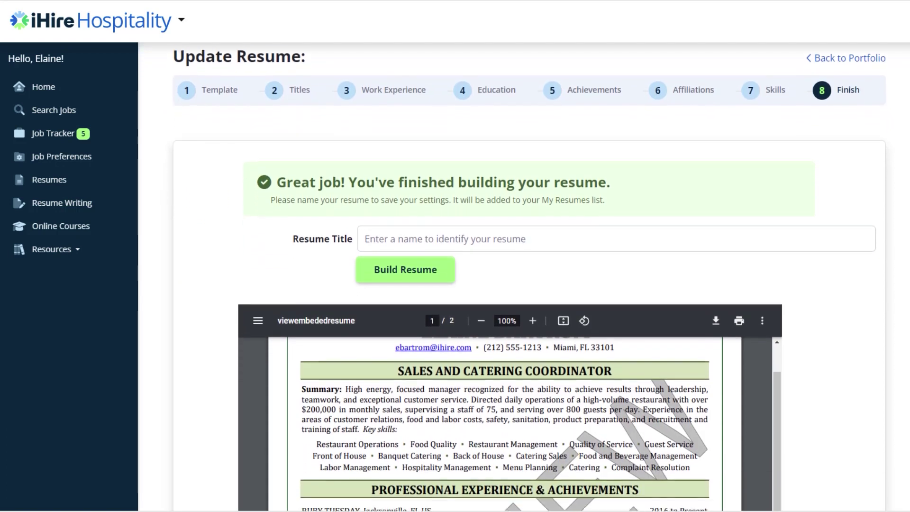
pyautogui.scroll(-3, 900, 222)
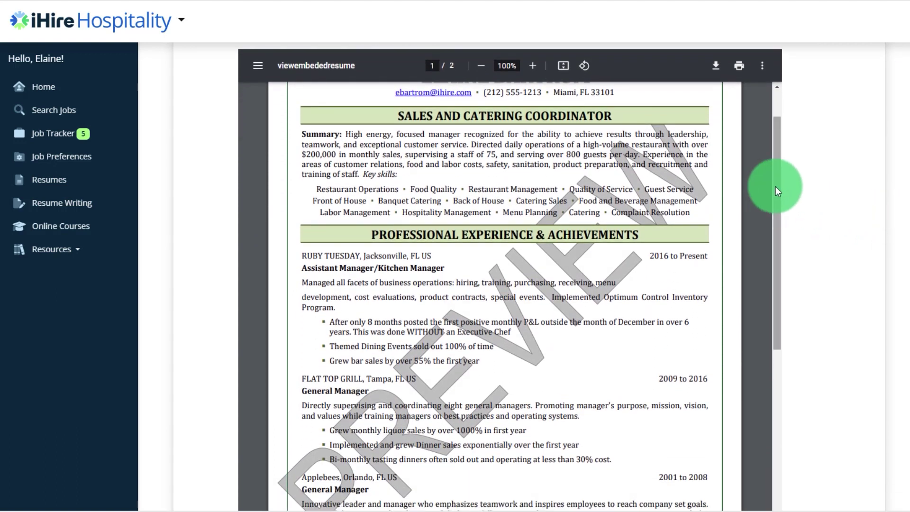
pyautogui.moveTo(775, 186); pyautogui.dragTo(788, 399)
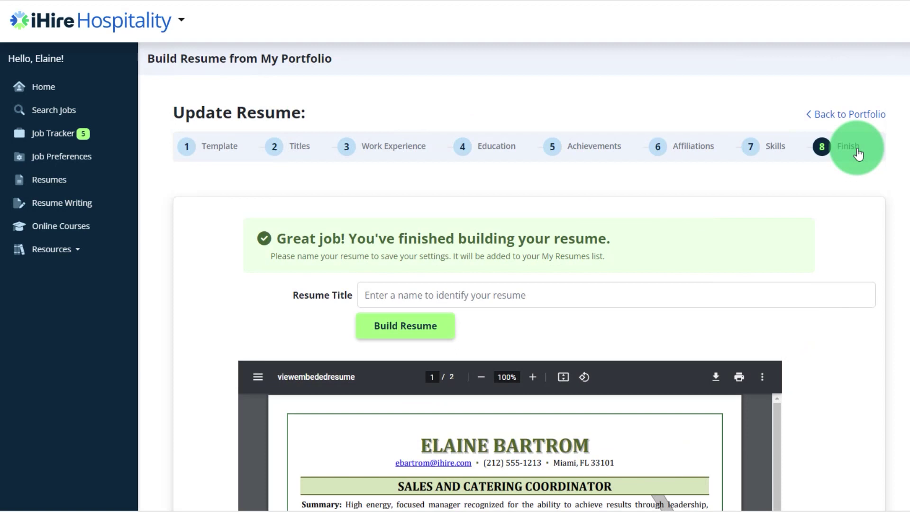
pyautogui.click(353, 146)
pyautogui.scroll(-9, 777, 200)
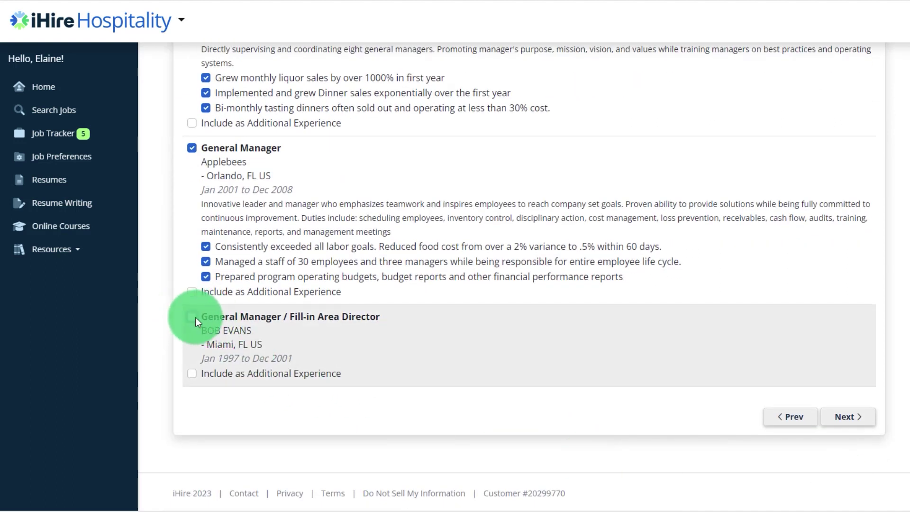
pyautogui.scroll(9, 195, 317)
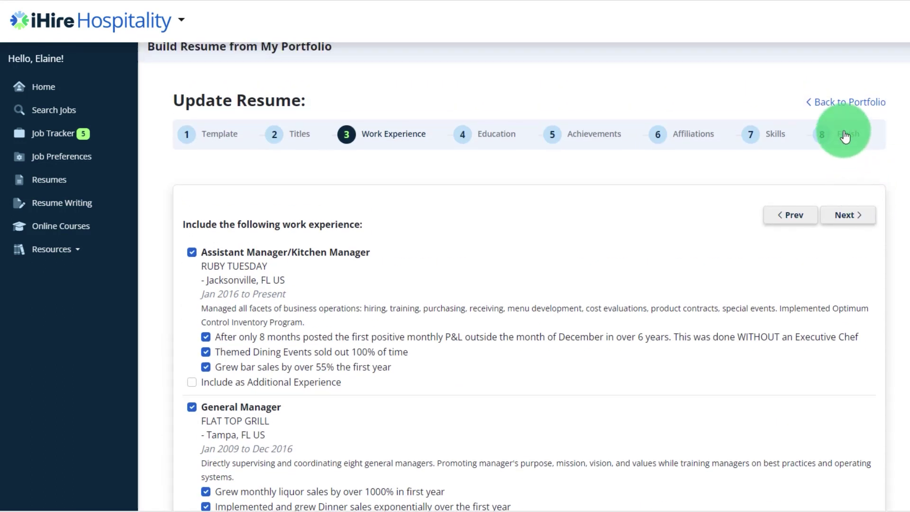
pyautogui.click(845, 135)
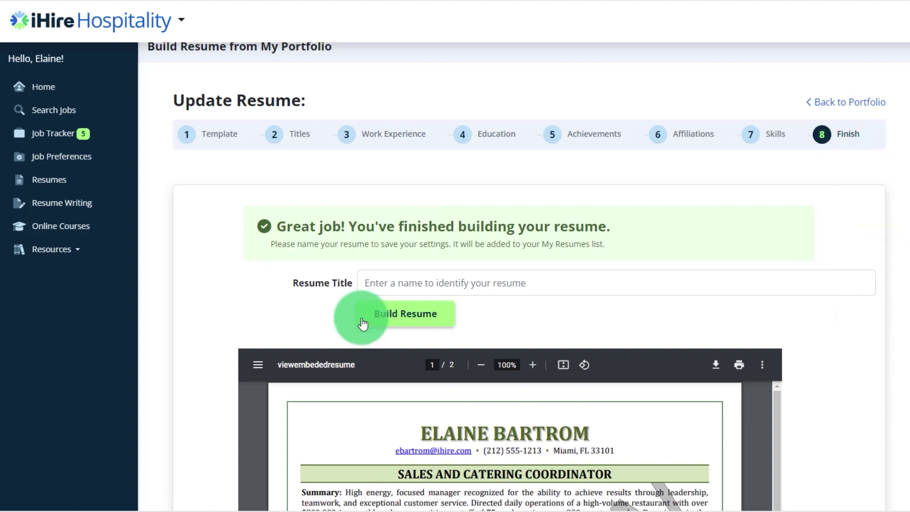
# Step: Title the resume Hotel Banquet Manager and build it
pyautogui.click(403, 283)
pyautogui.write('Hotel Banquet Manager')
pyautogui.click(415, 317)
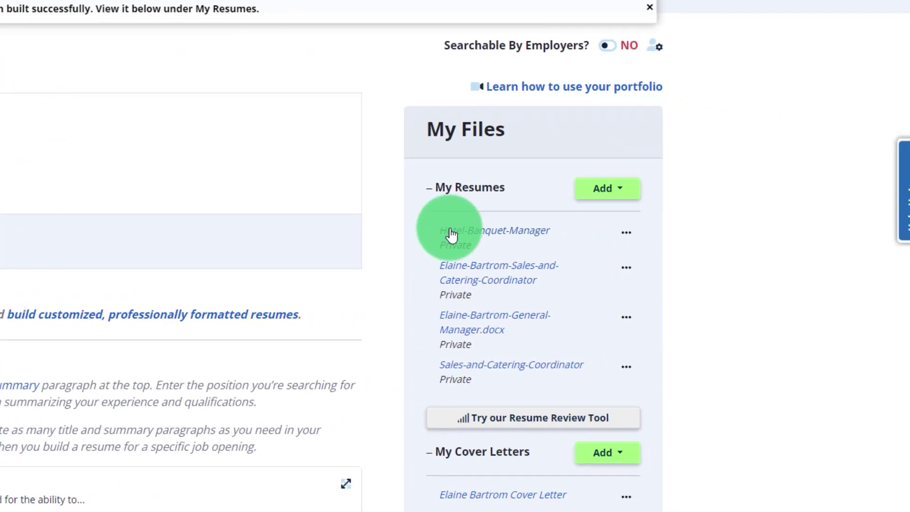
# Step: Run a resume review on the Hotel Banquet Manager resume and examine its formatting, content and ATS overview results
pyautogui.click(626, 232)
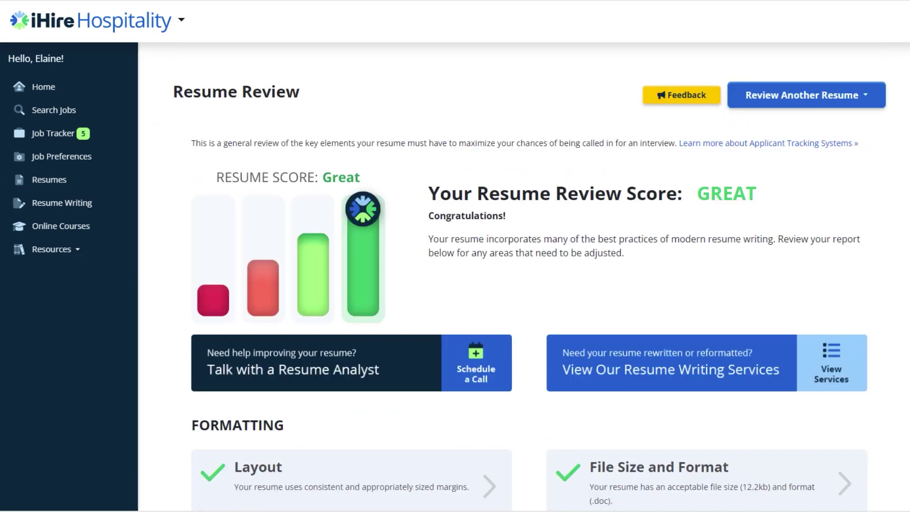
pyautogui.scroll(-8, 530, 286)
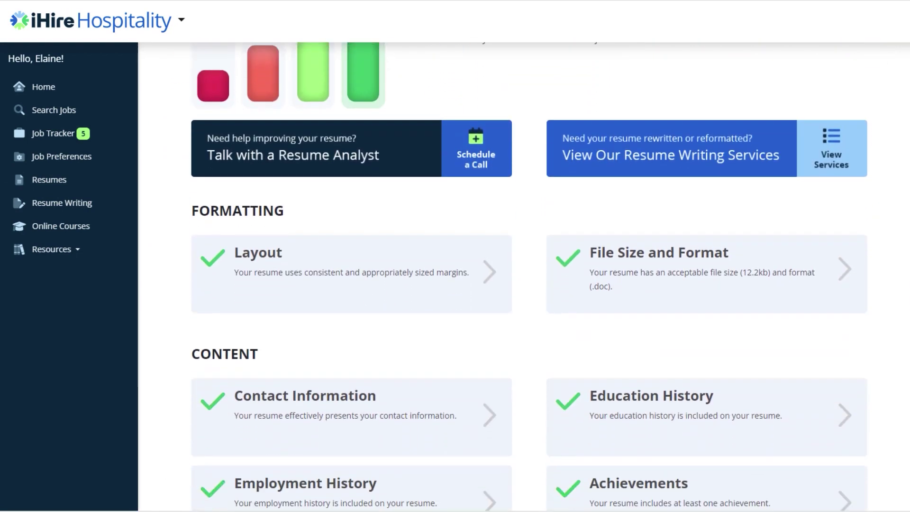
pyautogui.scroll(-8, 531, 286)
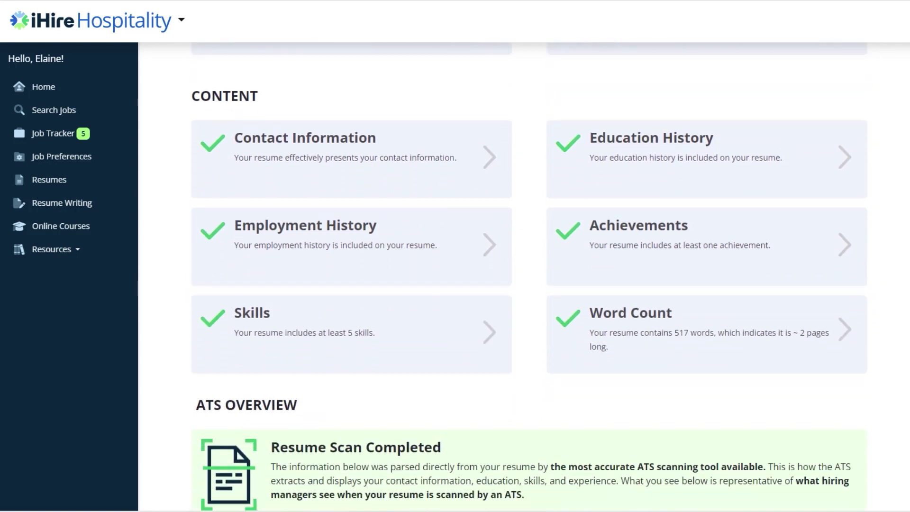
pyautogui.scroll(-2, 530, 285)
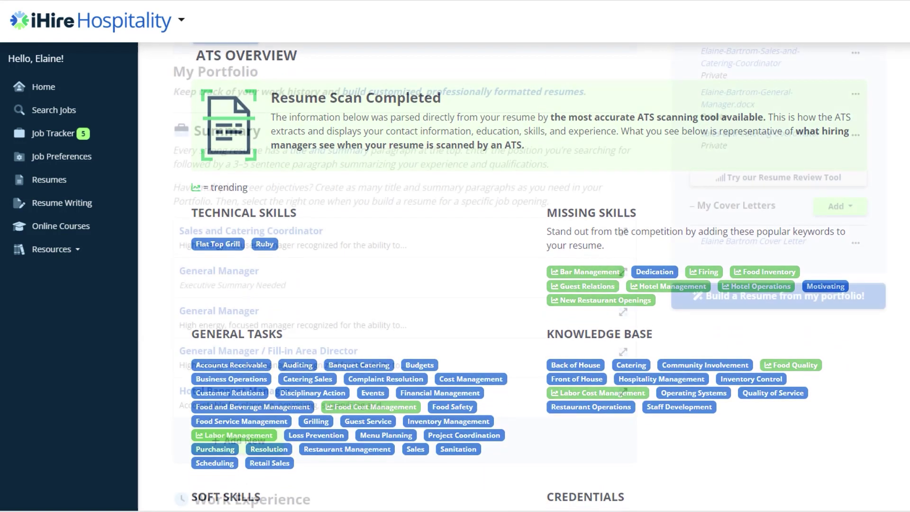
# Step: Create a cover letter with the Cover Letter Generator, using Leadership and management skills, Costing and budgeting, and Catering Management as top skills
pyautogui.click(870, 204)
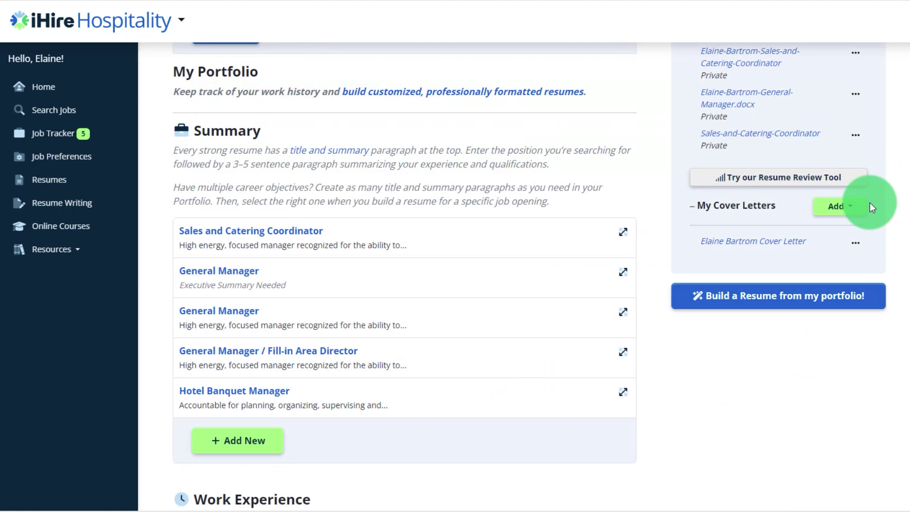
pyautogui.click(843, 218)
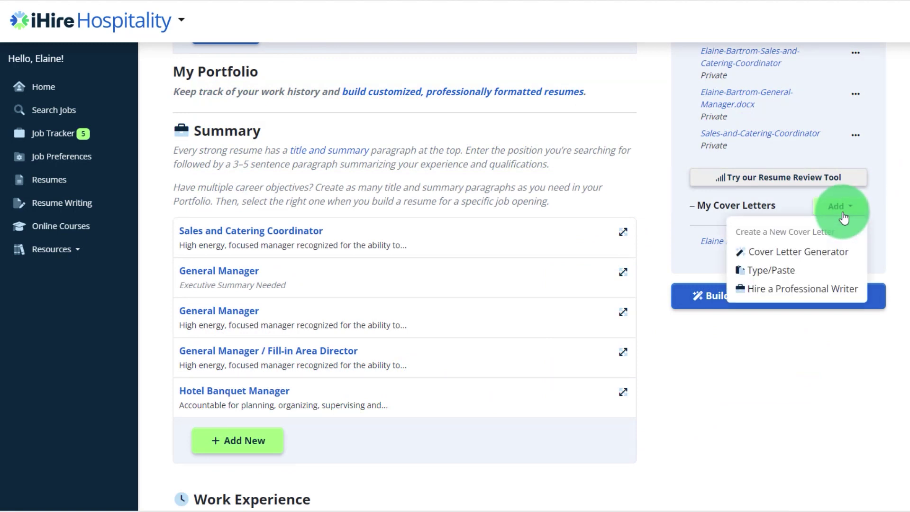
pyautogui.click(801, 252)
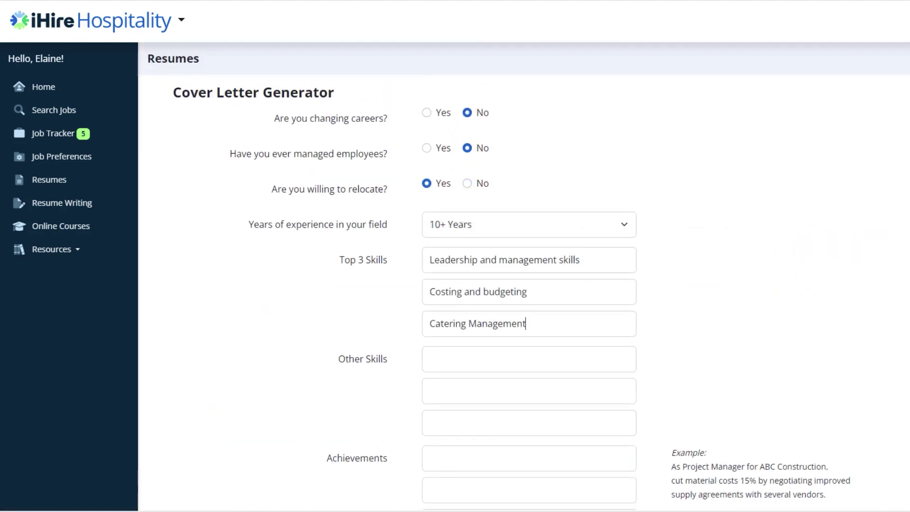
pyautogui.scroll(-3, 524, 277)
pyautogui.click(852, 432)
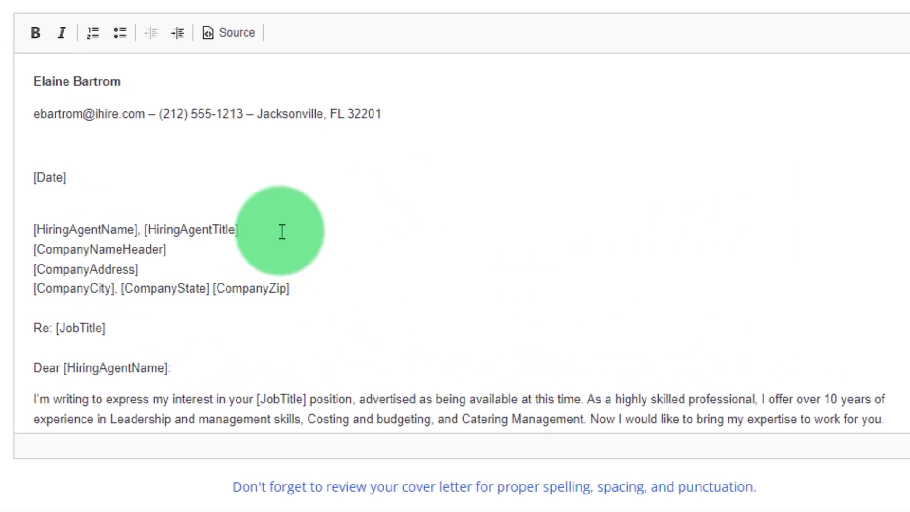
# Step: Check the hiring agent placeholders in the generated letter and save it under the name Hotel Banquet Manager
pyautogui.moveTo(239, 231); pyautogui.dragTo(2, 231)
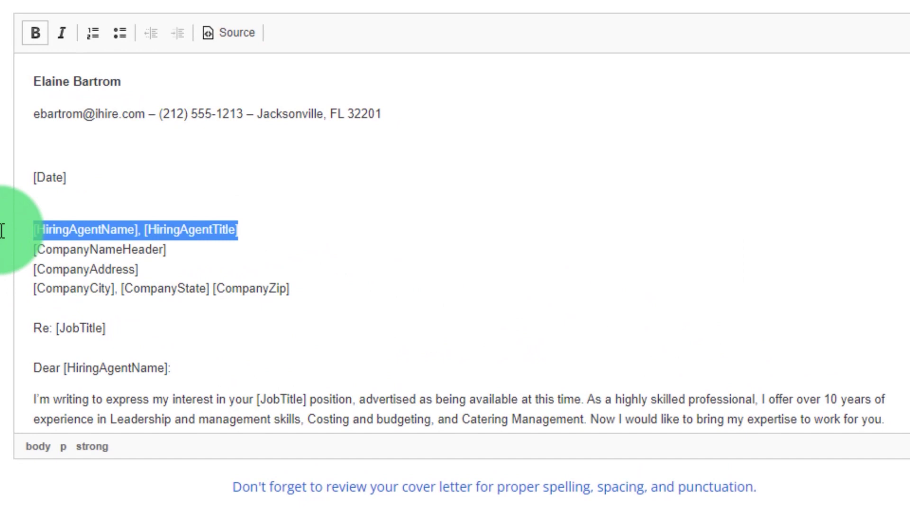
pyautogui.click(853, 467)
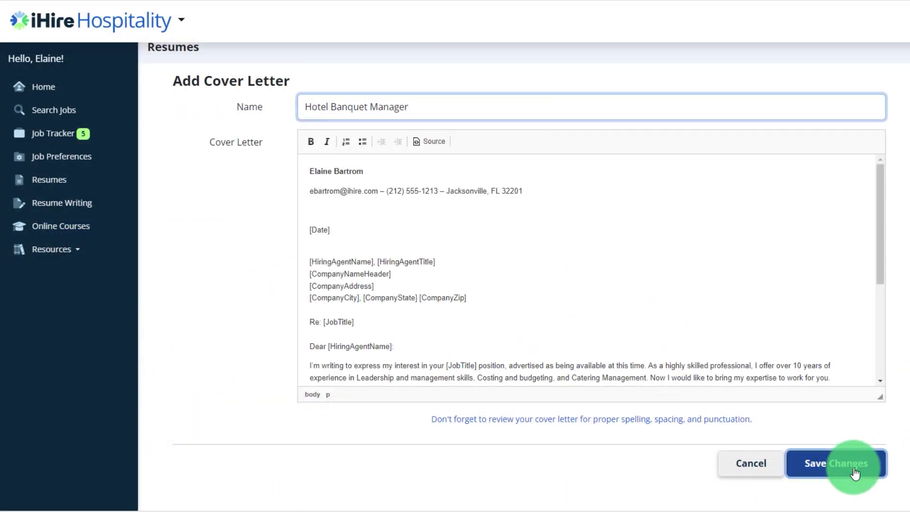